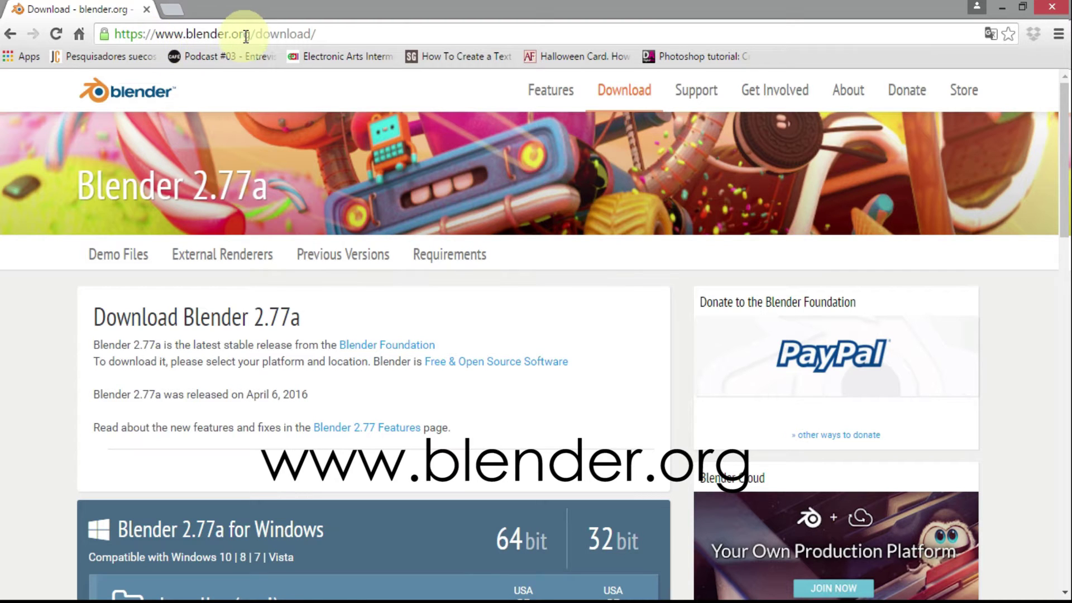
Scroll through the blender.org Windows, Mac OSX and GNU/Linux download options and back up
scroll(689, 311, "down", 3)
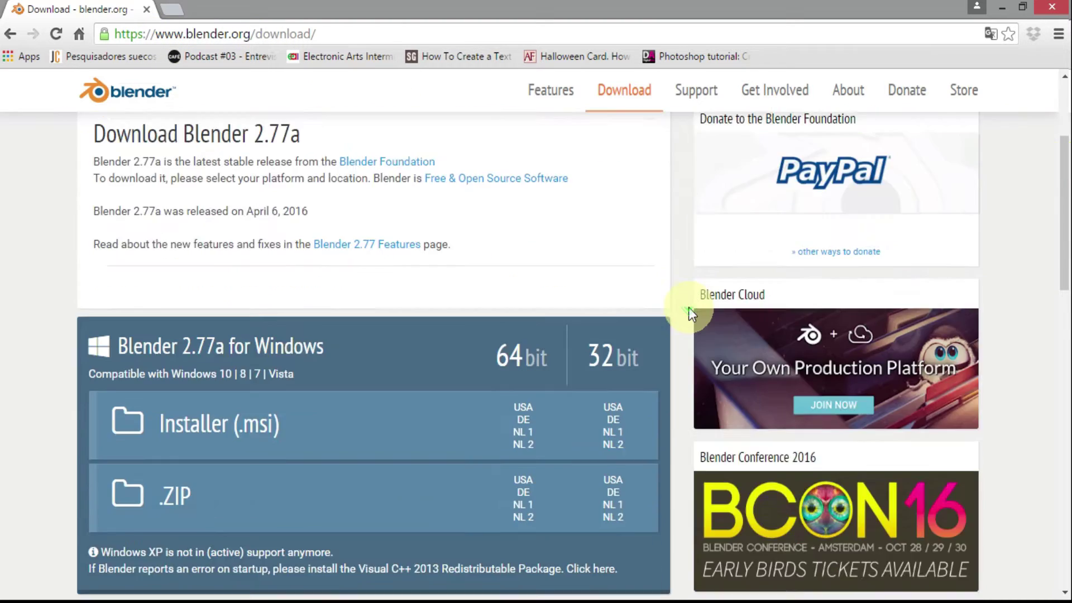
scroll(689, 311, "down", 3)
scroll(331, 240, "down", 2)
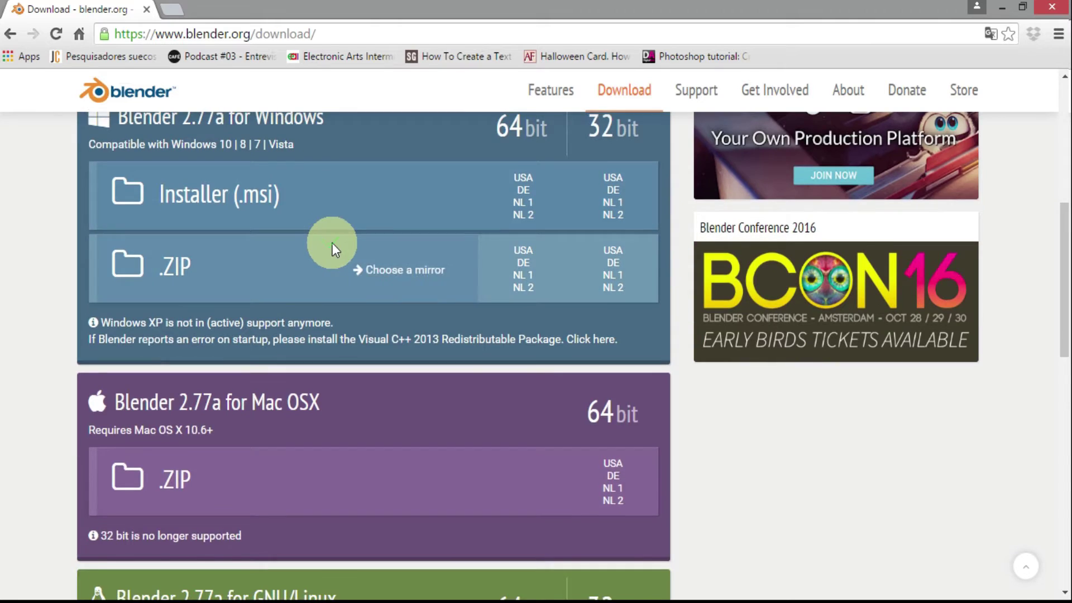
scroll(335, 263, "down", 1)
scroll(341, 316, "down", 3)
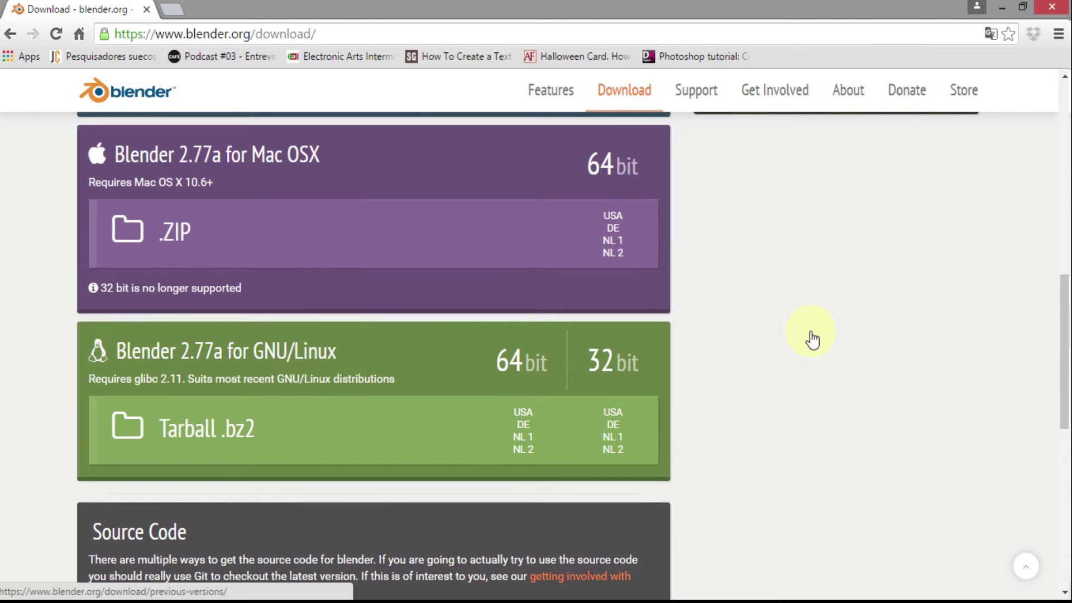
scroll(813, 333, "up", 4)
scroll(813, 329, "up", 3)
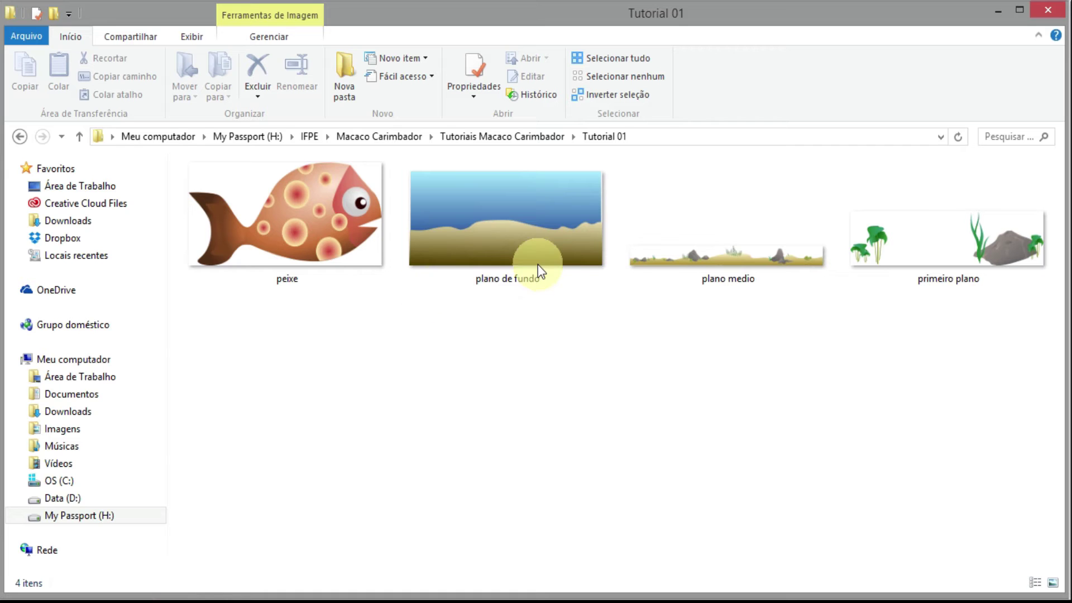
Preview the peixe and primeiro plano images in the Tutorial 01 folder, then clear the selection
left_click(249, 251)
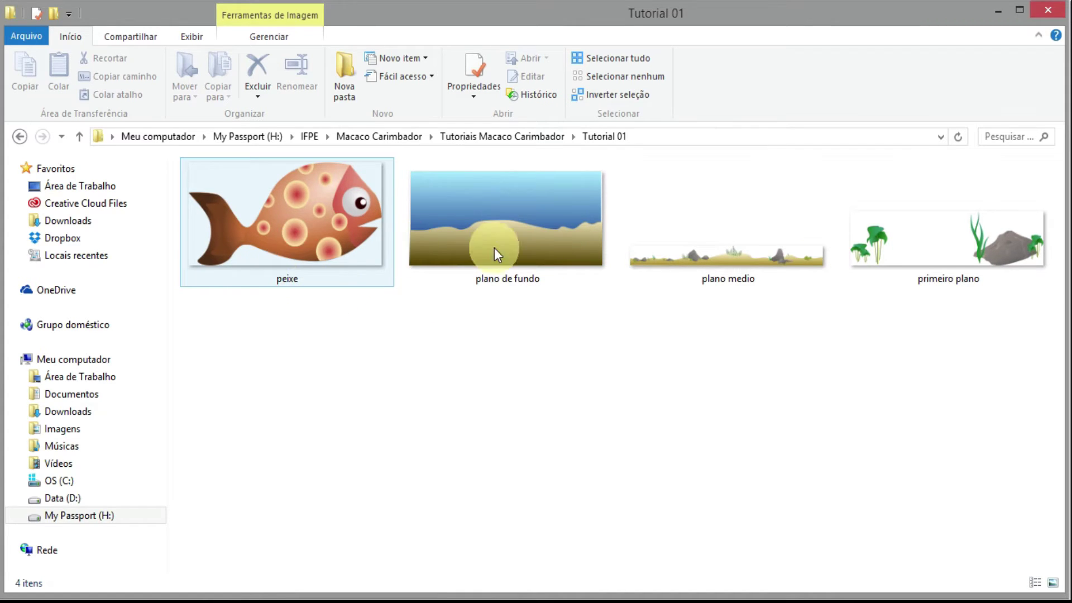
left_click(947, 260)
left_click(930, 423)
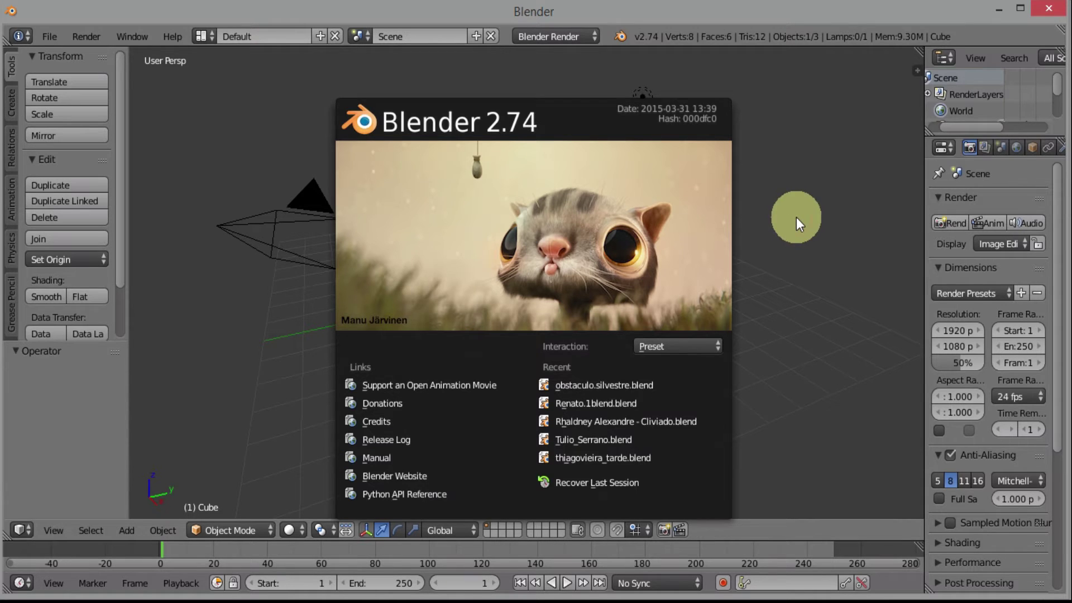
Dismiss the splash screen and look through File > Import for Images as Planes
left_click(796, 216)
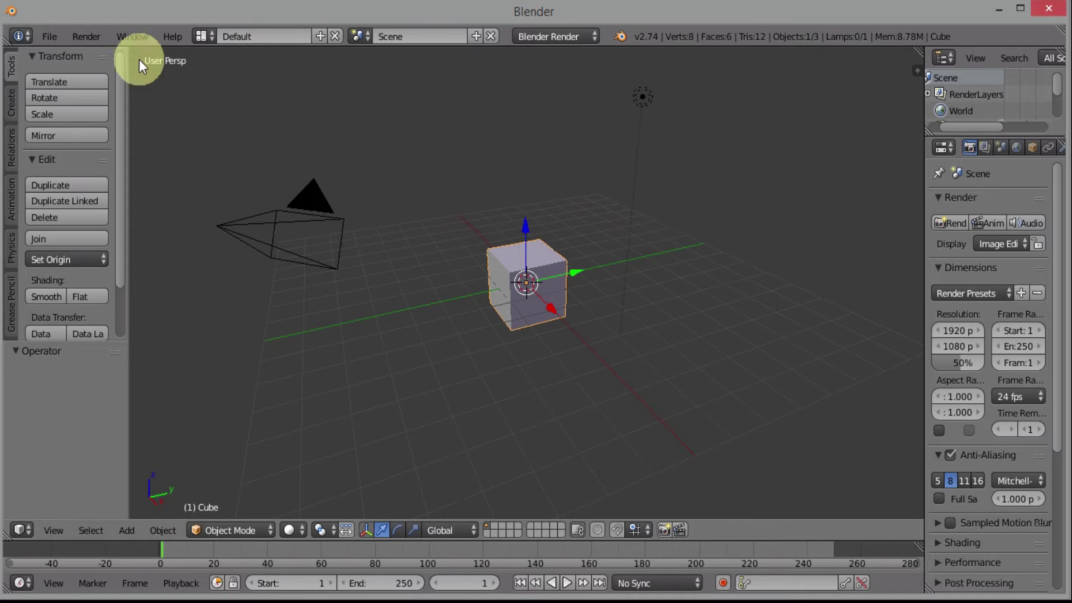
left_click(48, 35)
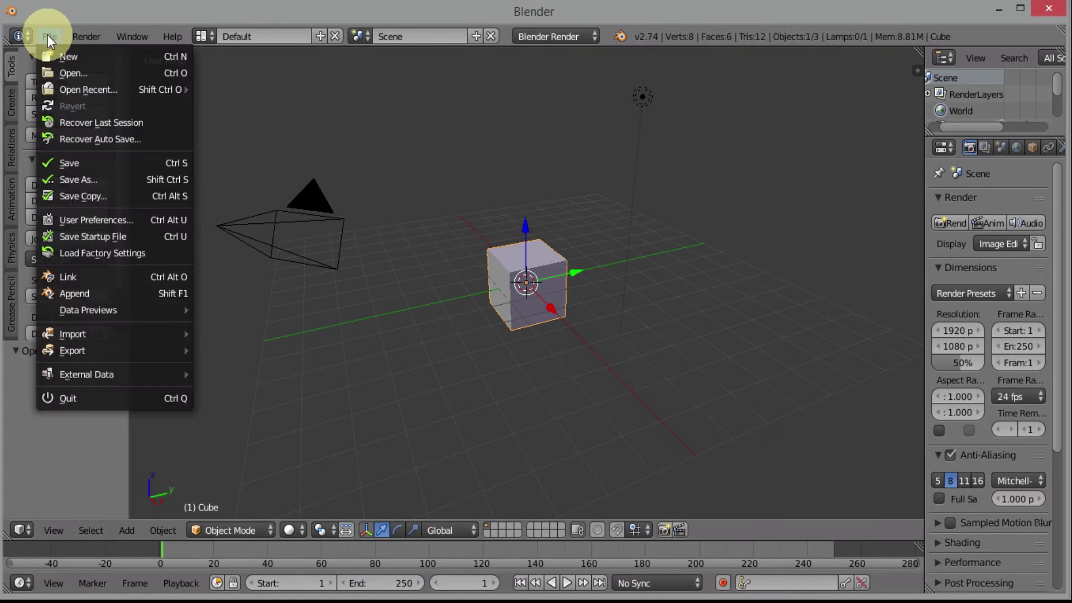
mouse_move(73, 334)
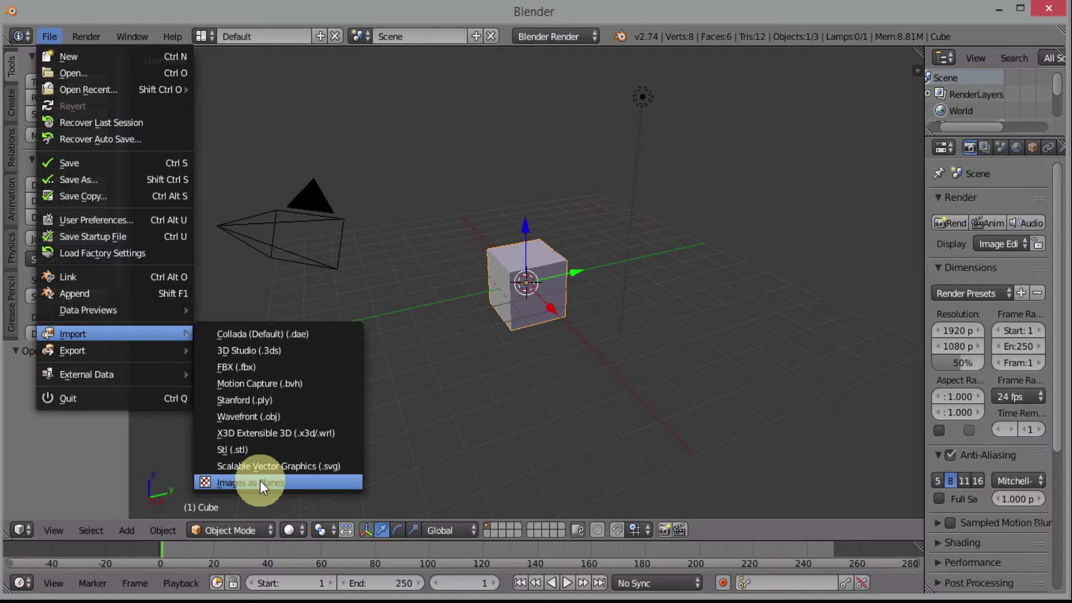
left_click(403, 220)
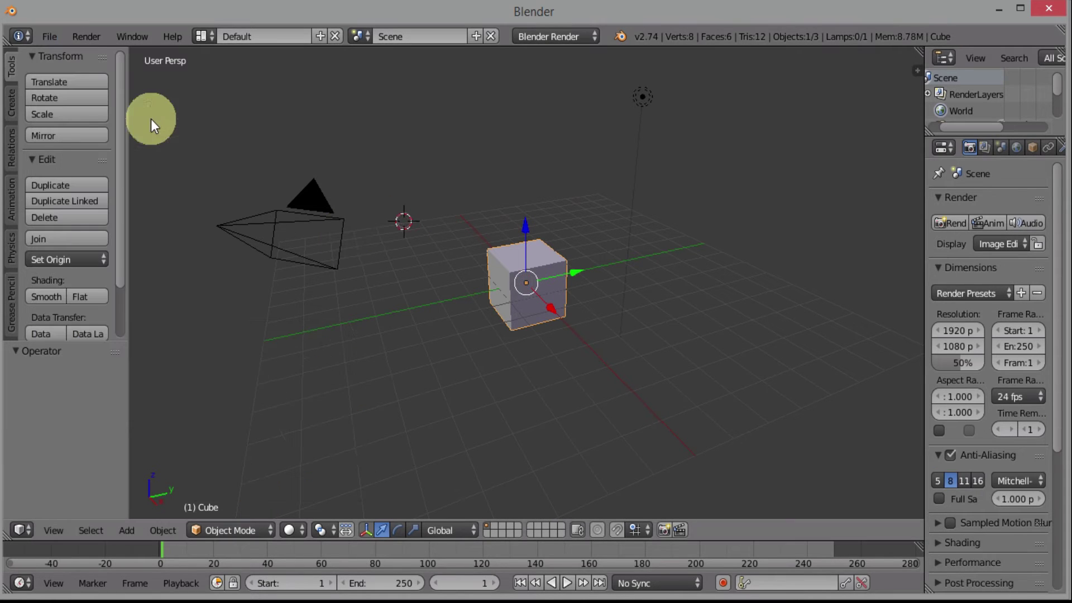
left_click(46, 33)
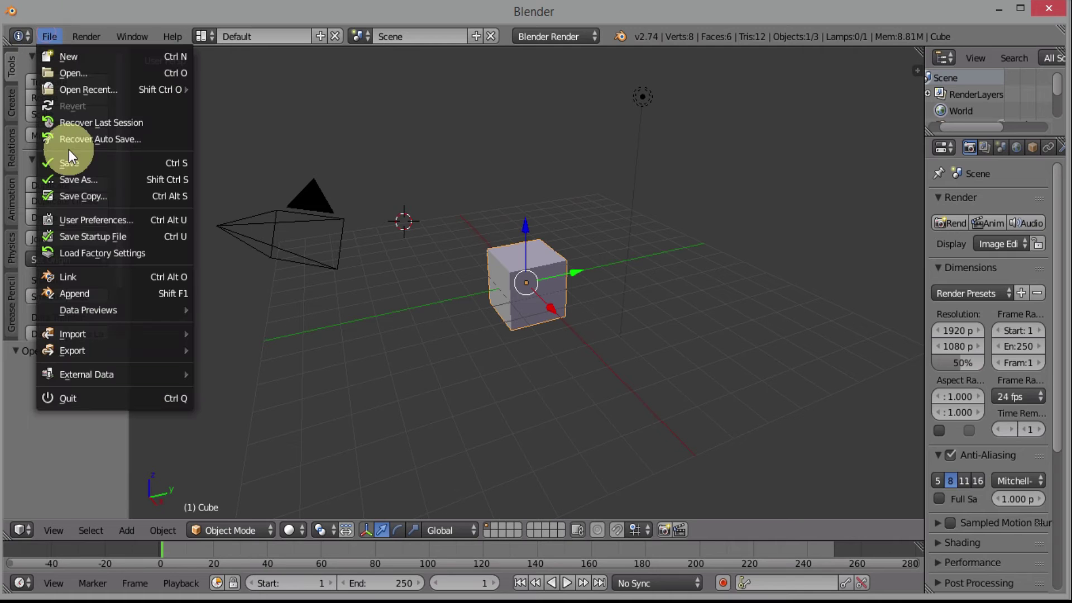
left_click(95, 217)
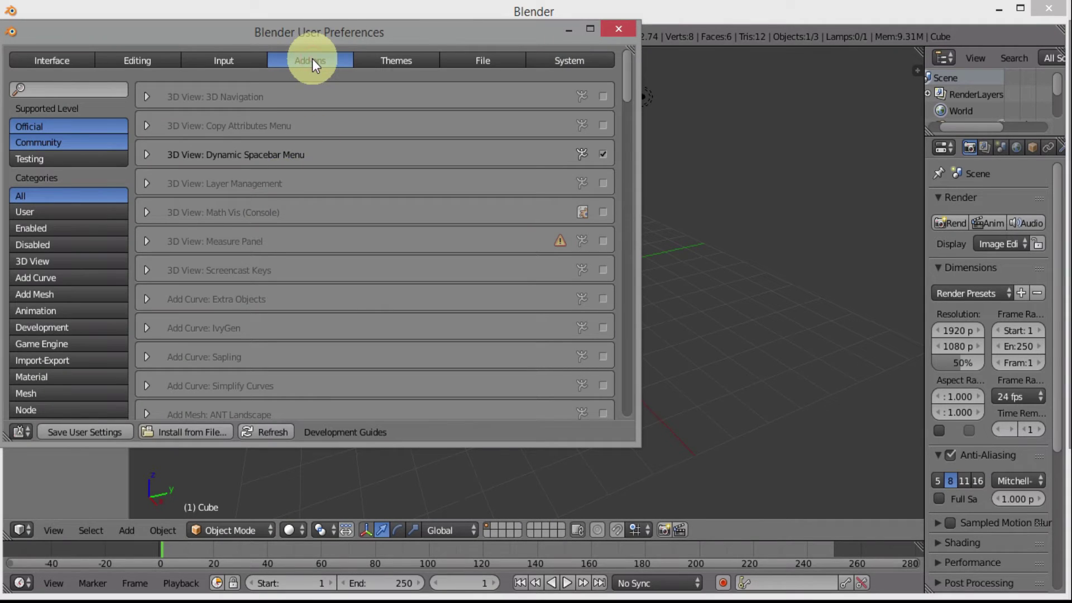
left_click_drag(333, 29, 477, 35)
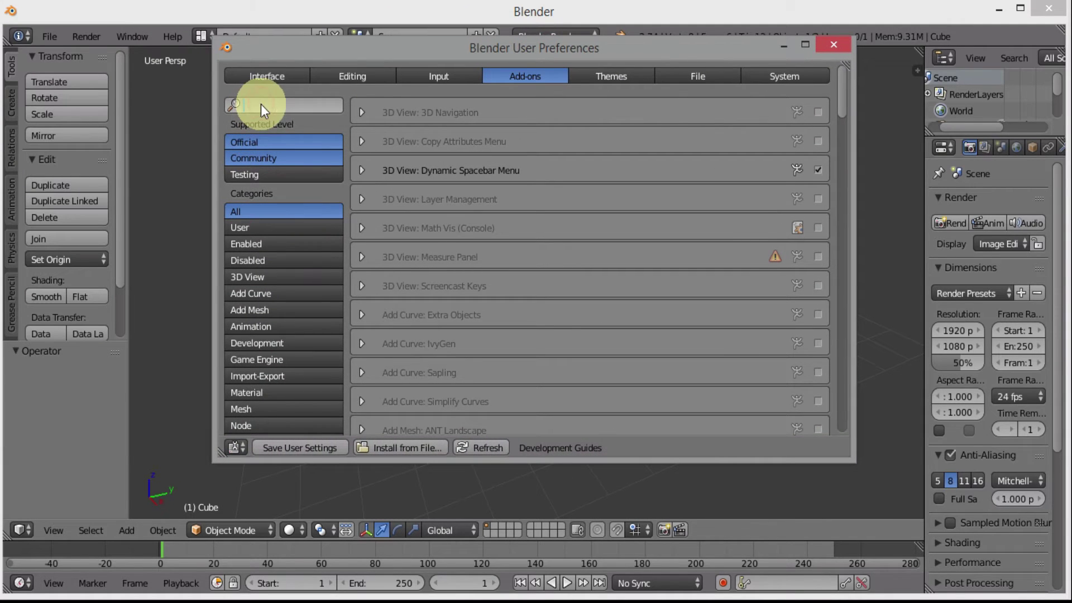
left_click(260, 104)
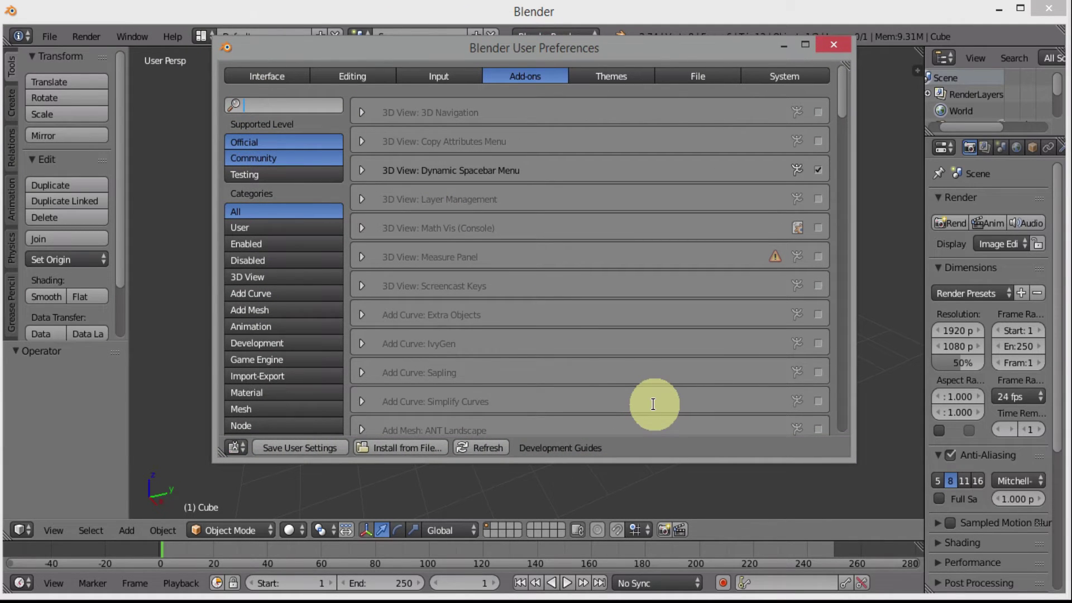
type("image")
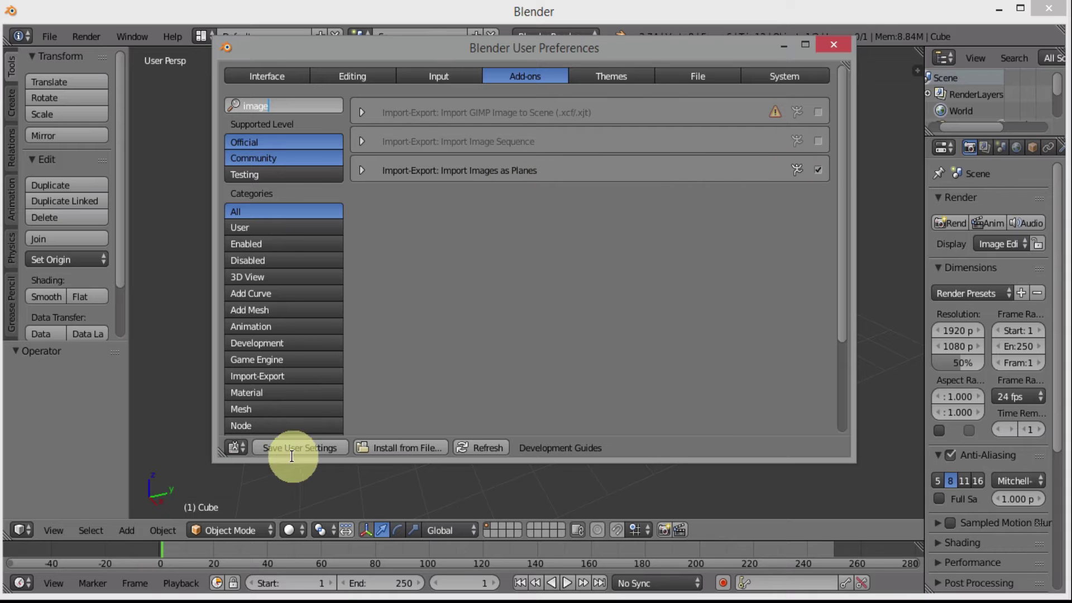
left_click(312, 447)
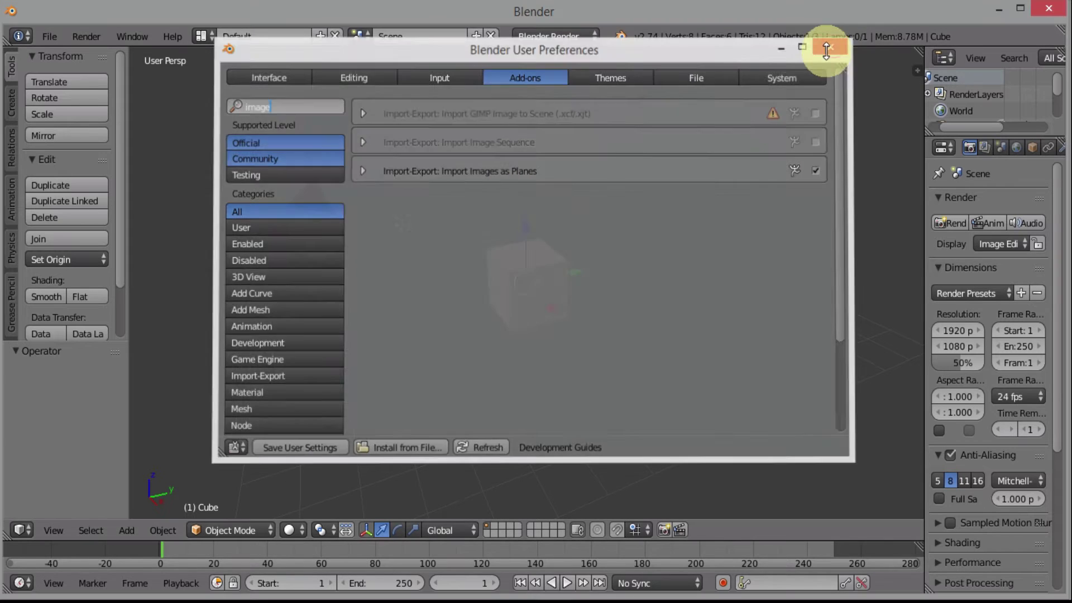
left_click(833, 45)
left_click(49, 36)
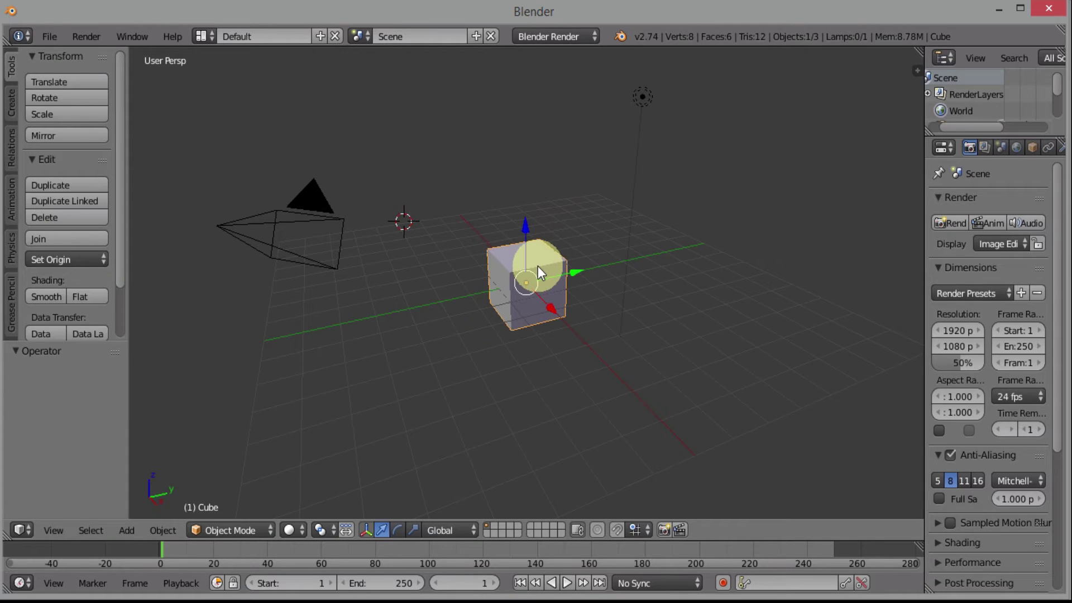
Delete the default cube with X, keeping only the camera and lamp
key("x")
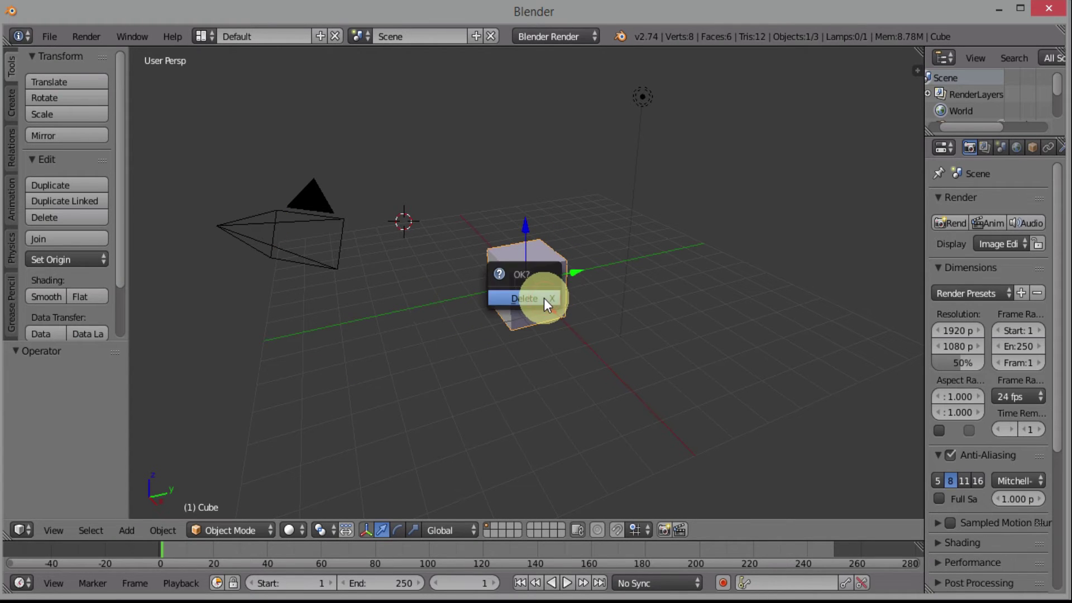
left_click(543, 298)
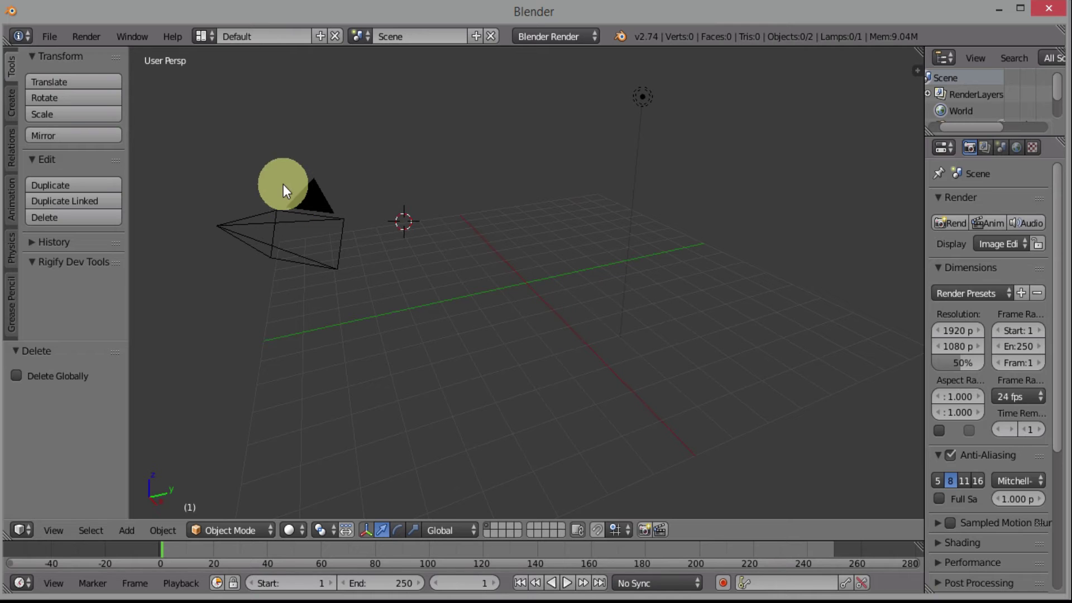
left_click(50, 34)
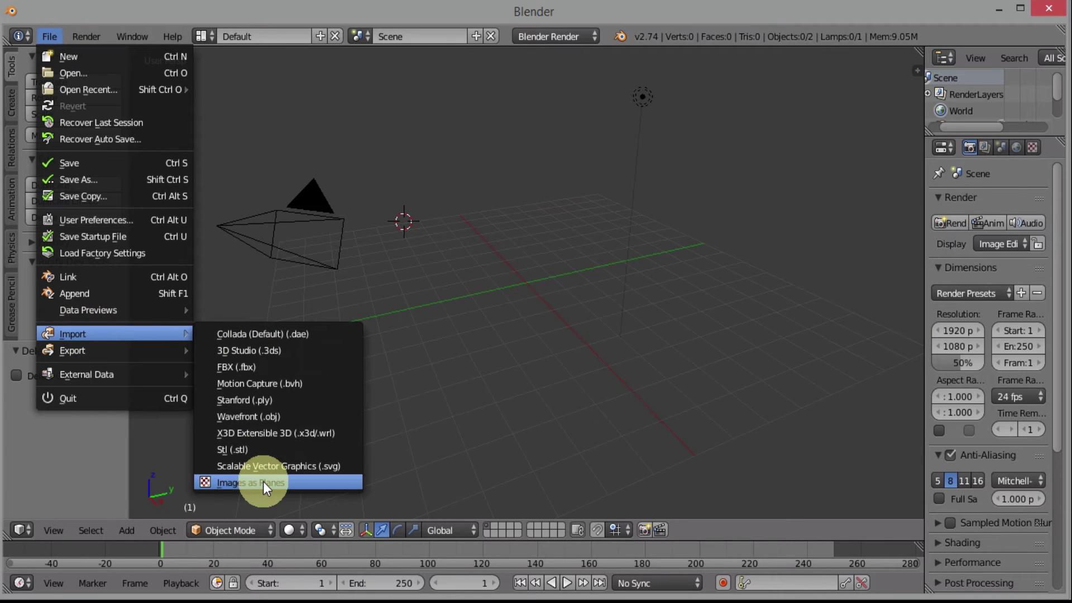
In Images as Planes, select the four PNGs in H:\IFPE\Macaco Carimbador\Tutoriais Macaco Carimbador\Tutorial 01
left_click(263, 482)
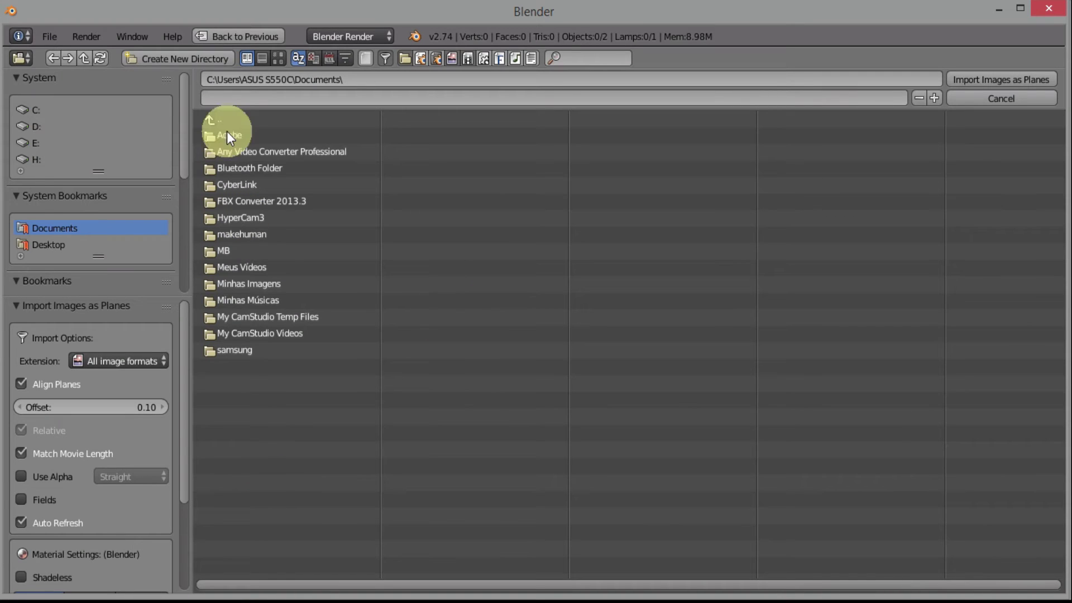
left_click(40, 156)
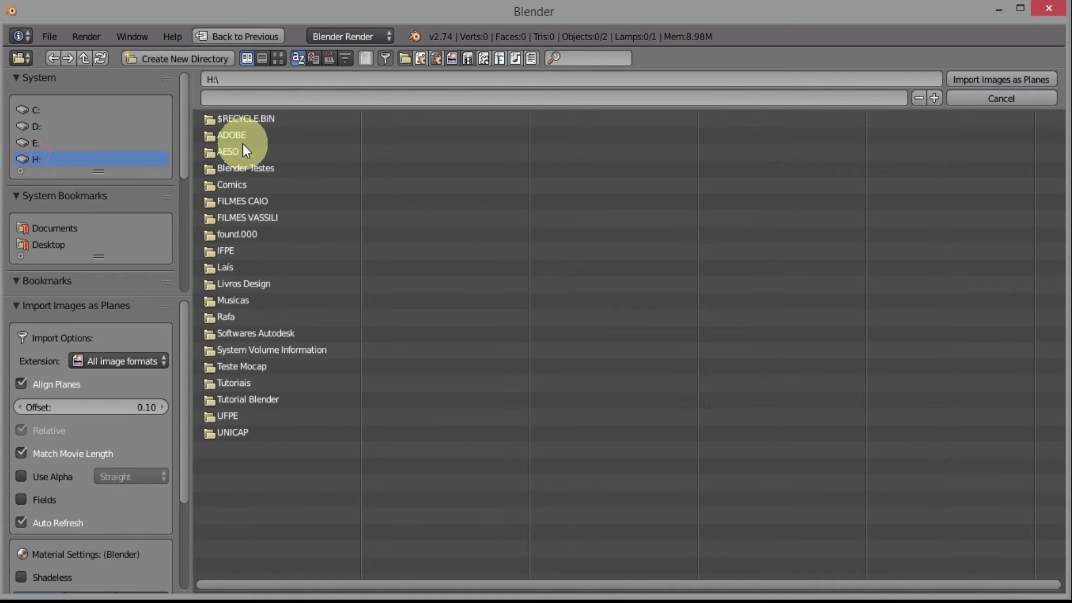
left_click(232, 252)
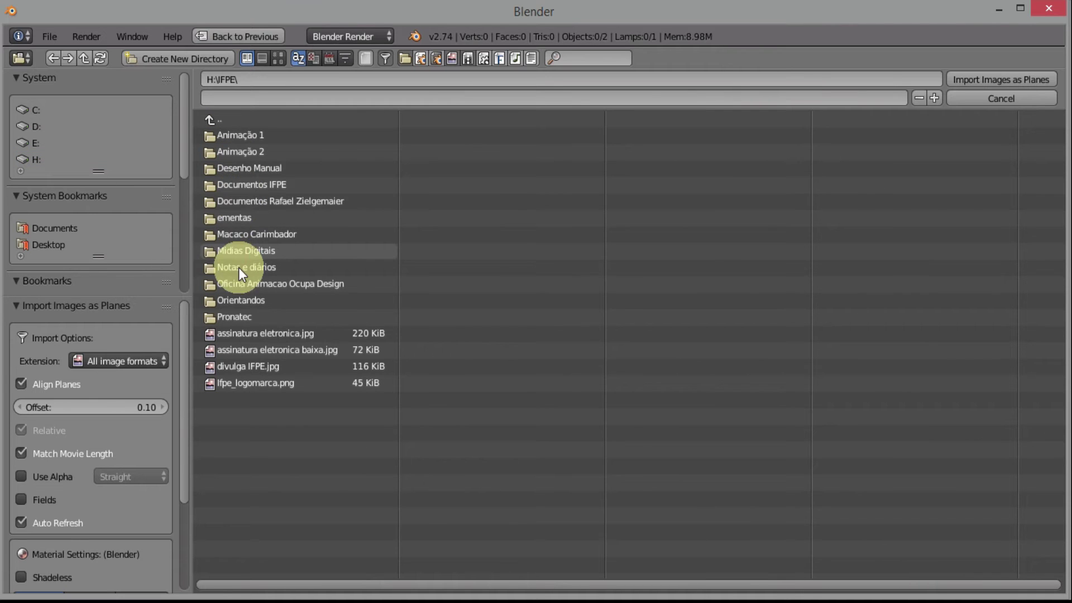
left_click(251, 233)
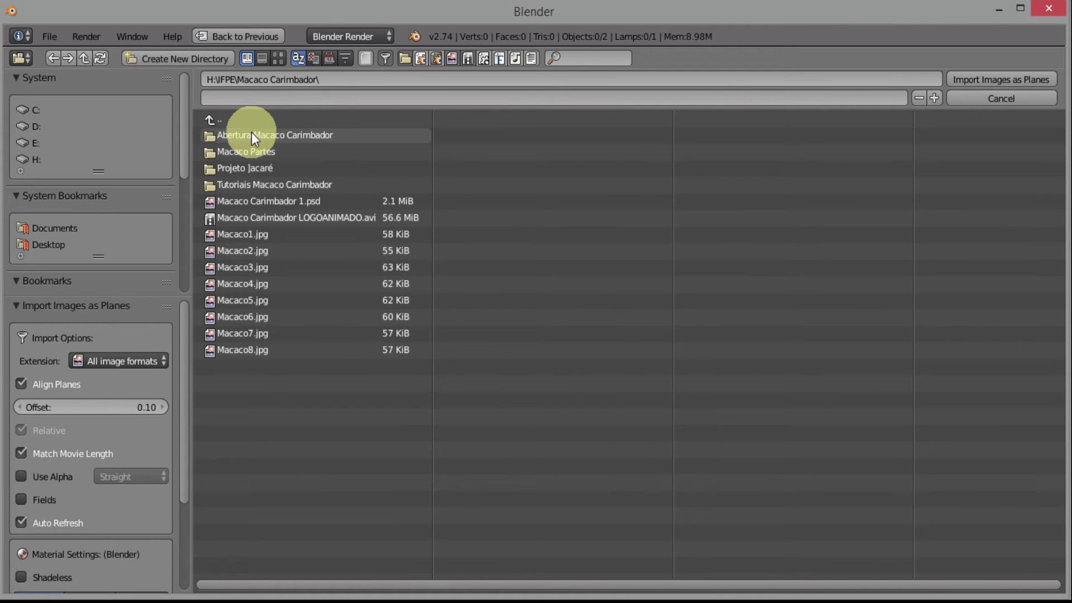
left_click(270, 185)
left_click(244, 132)
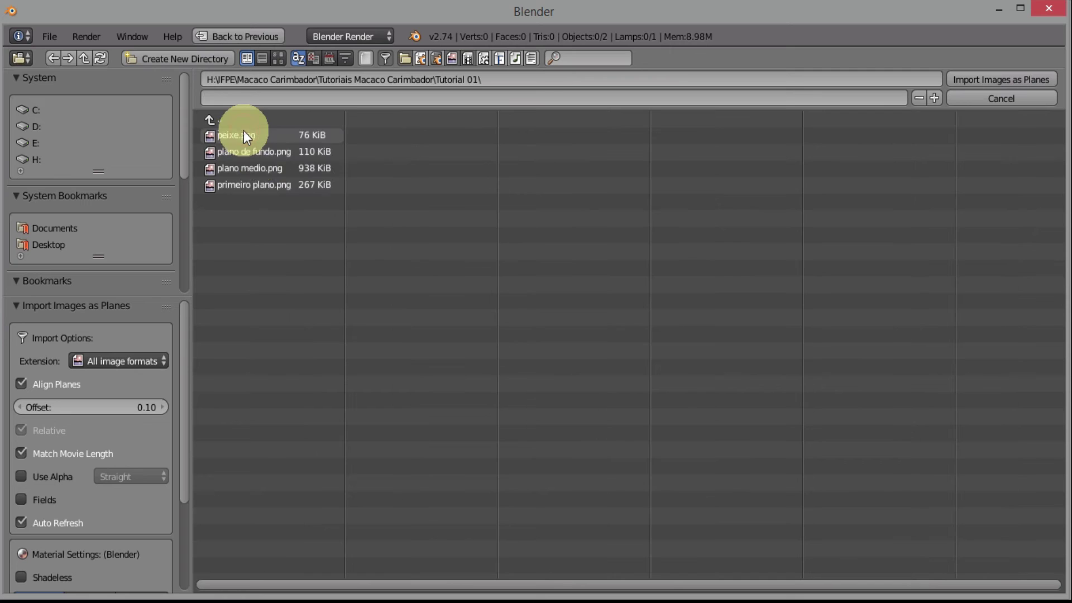
left_click(223, 136)
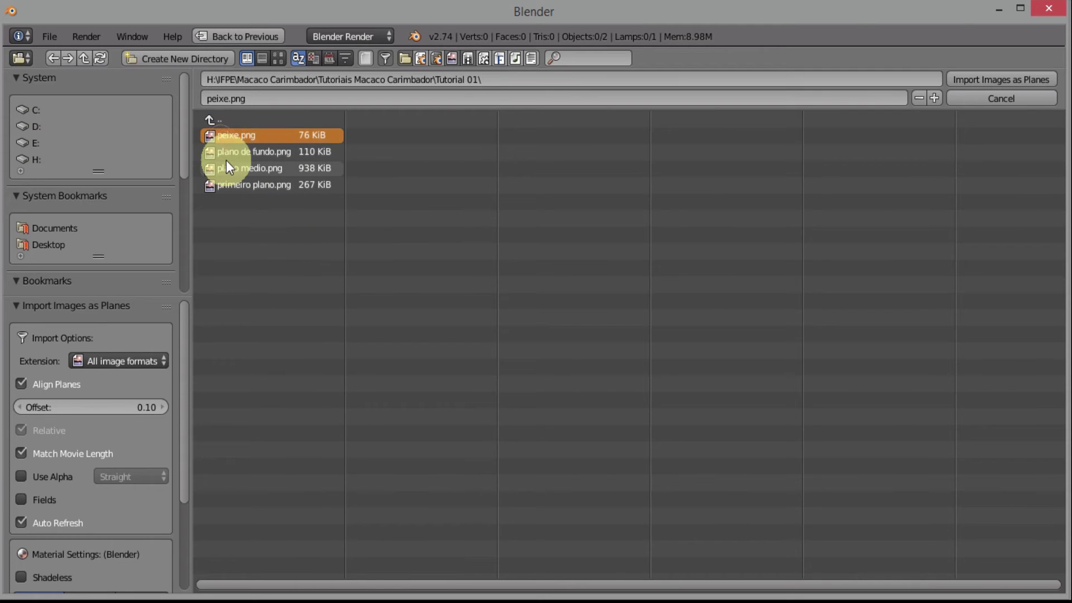
left_click(229, 186, "shift")
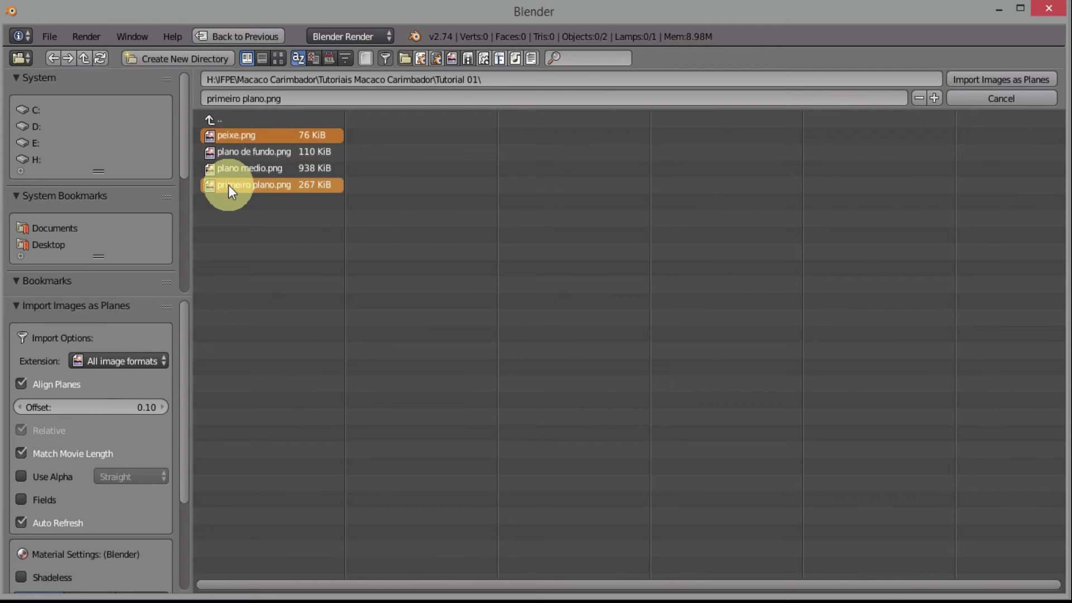
left_click(237, 149, "shift")
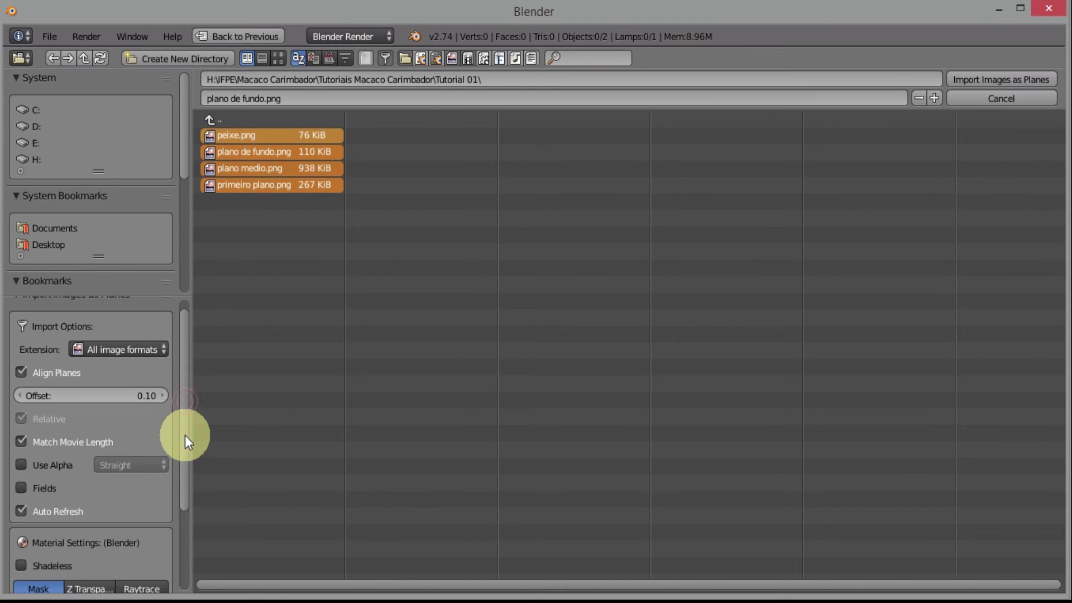
Enable Shadeless, Z Transparency and Use Alpha with Premultiplied alpha mode
scroll(171, 510, "down", 5)
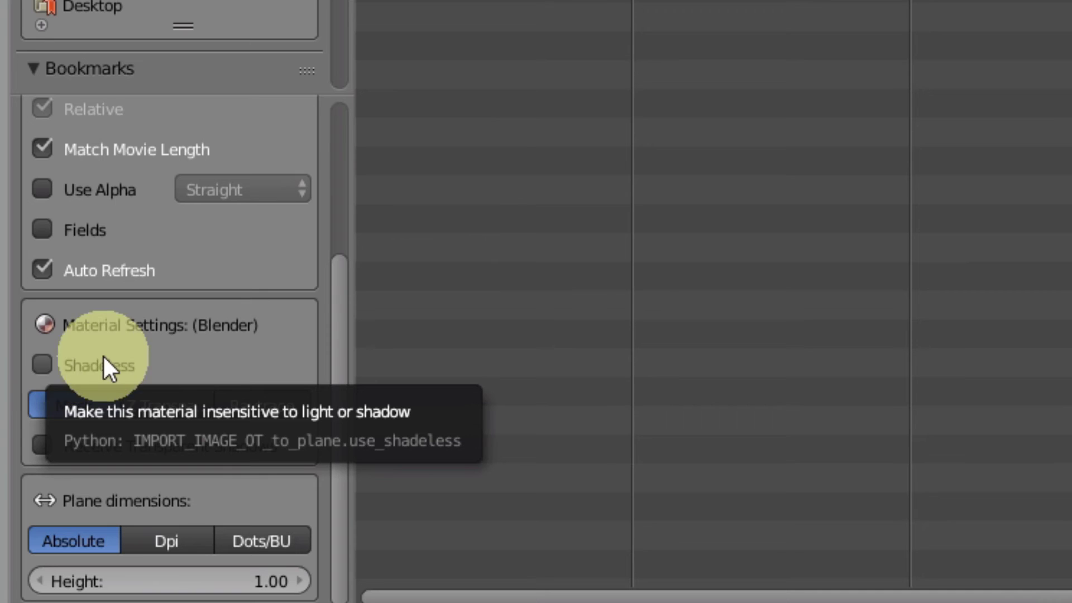
left_click(41, 364)
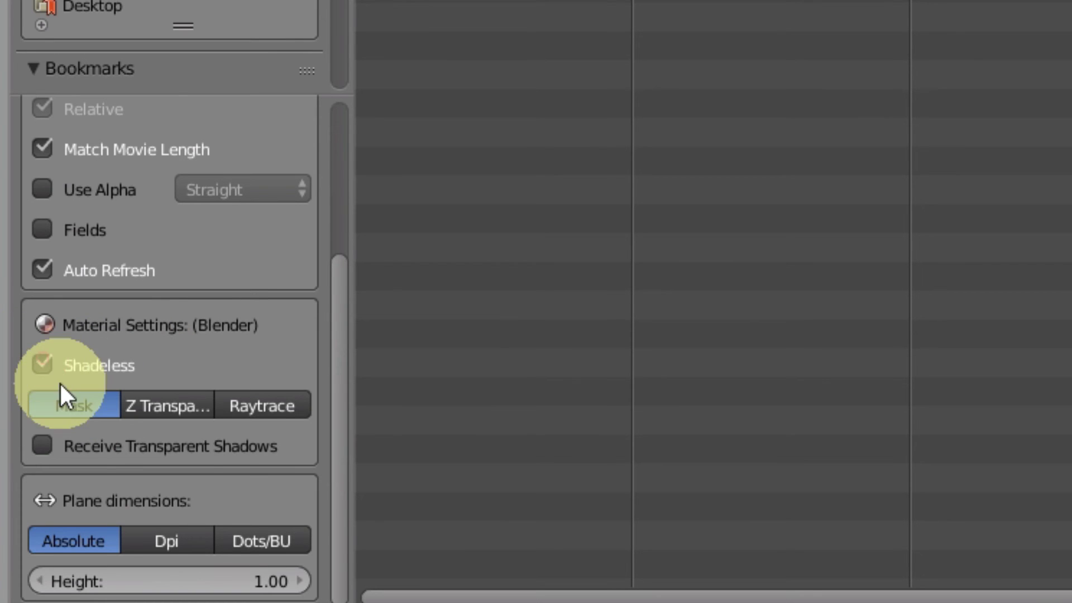
left_click(178, 406)
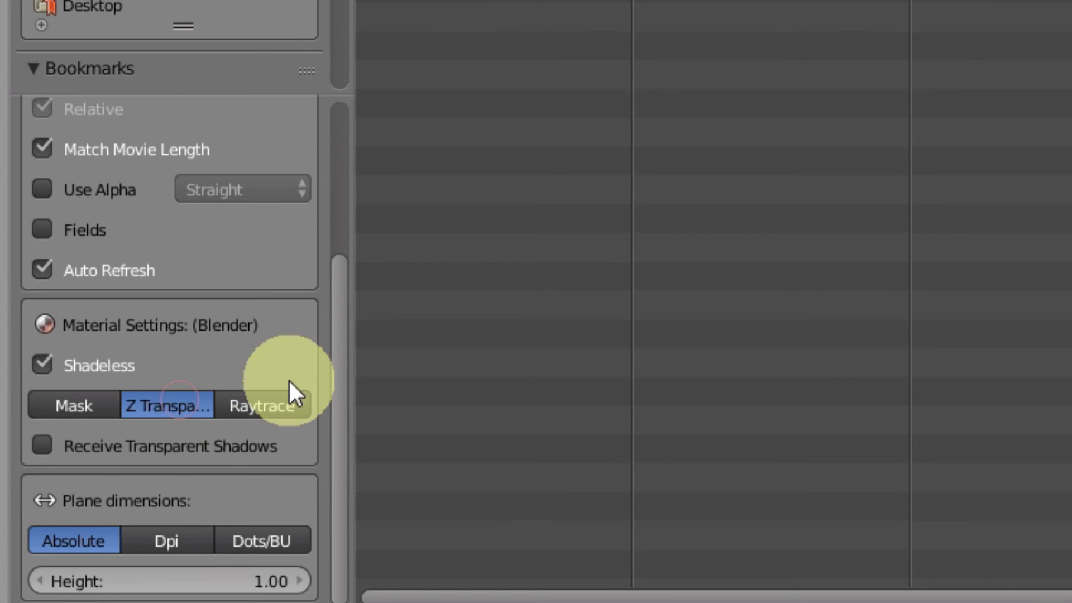
left_click(41, 188)
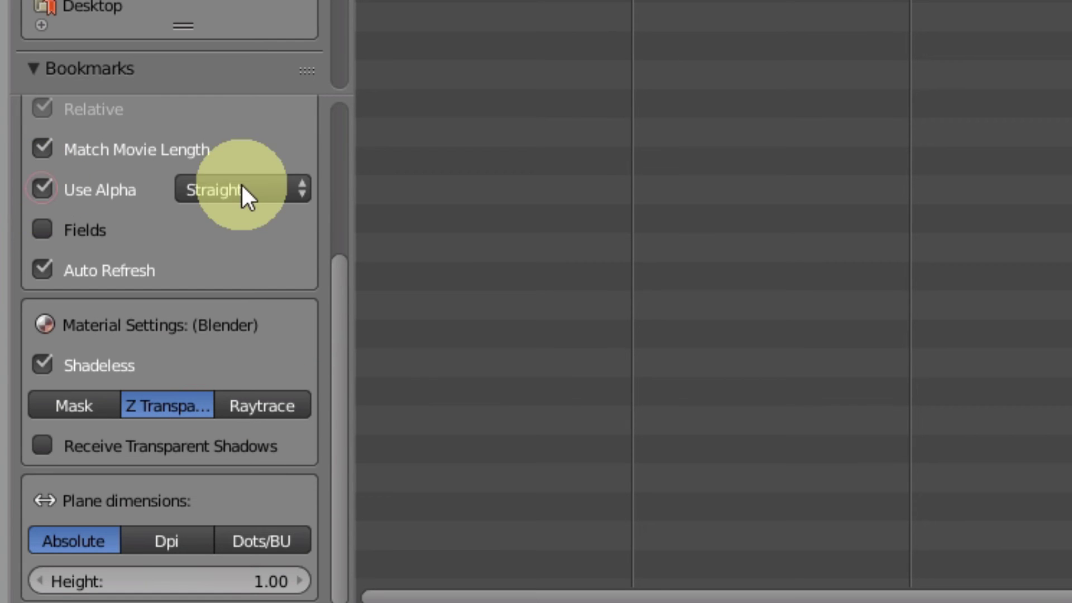
left_click(250, 188)
left_click(268, 122)
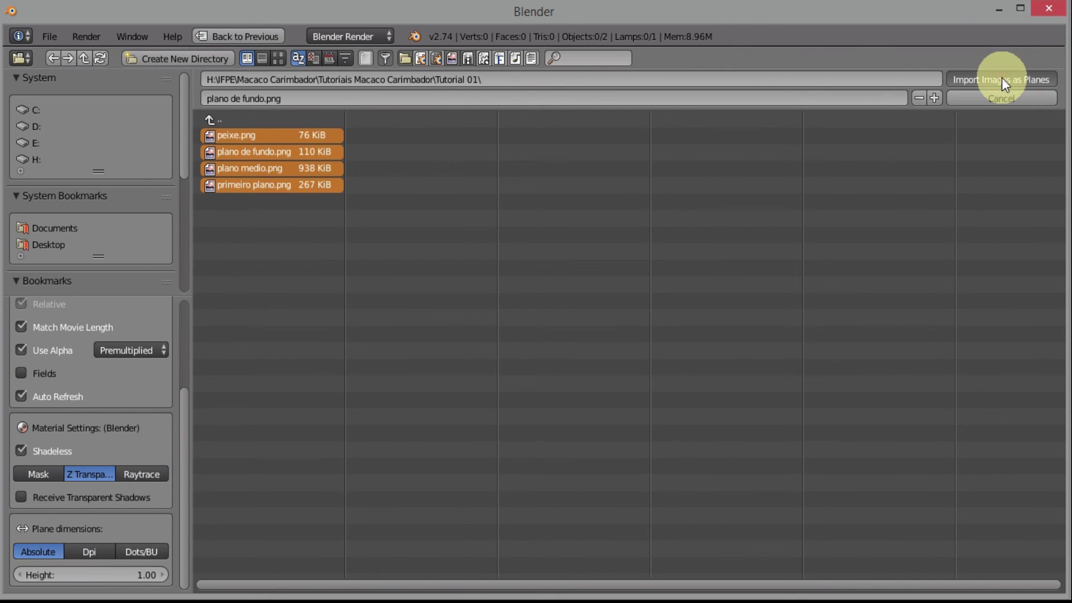
Import the four images as planes and orbit the view to inspect them
key("Return")
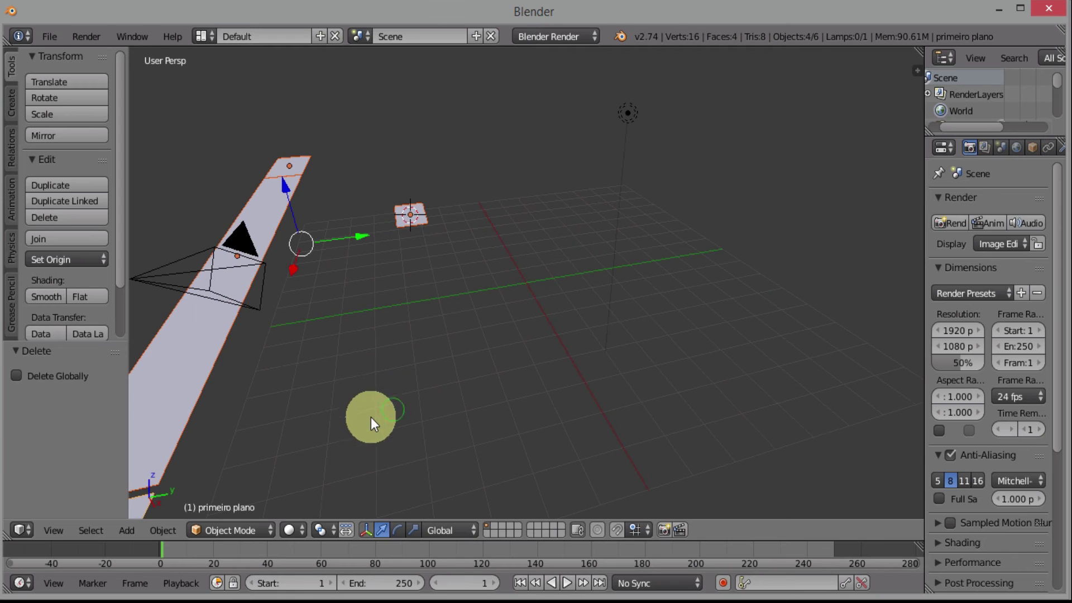
middle_click_drag(303, 431, 286, 434)
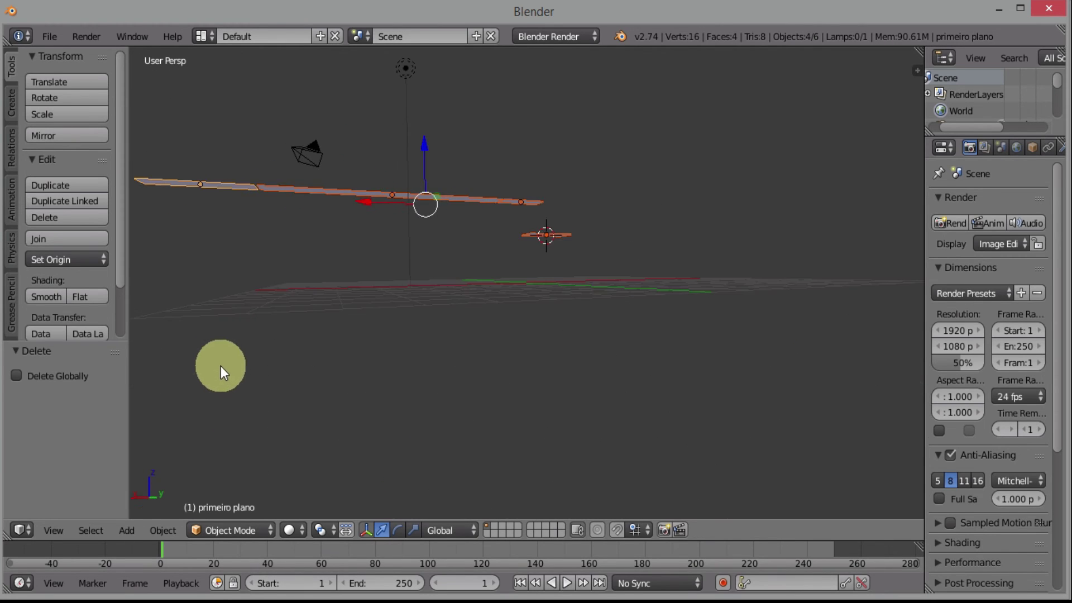
middle_click_drag(215, 364, 294, 356)
Move the peixe fish plane along Z, then 7.217 along Y away from the others
right_click(470, 182)
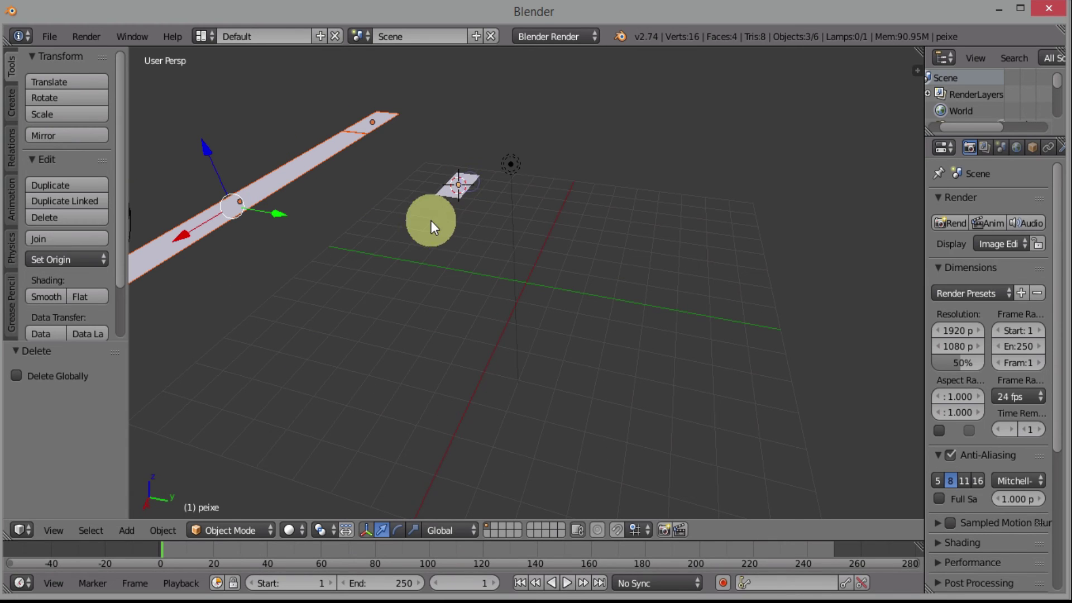
key("g")
key("z")
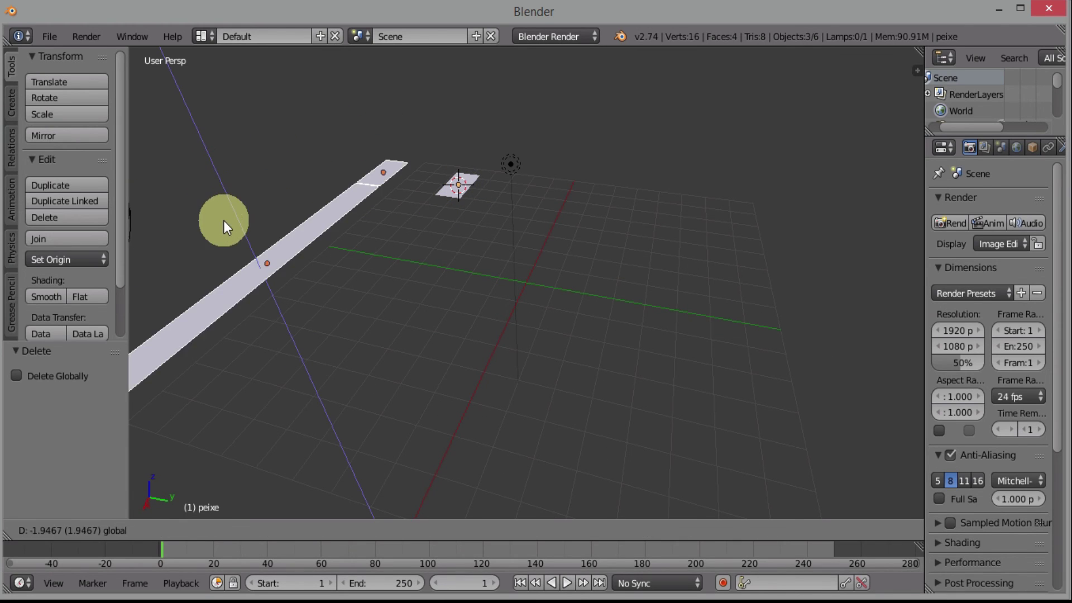
left_click(228, 238)
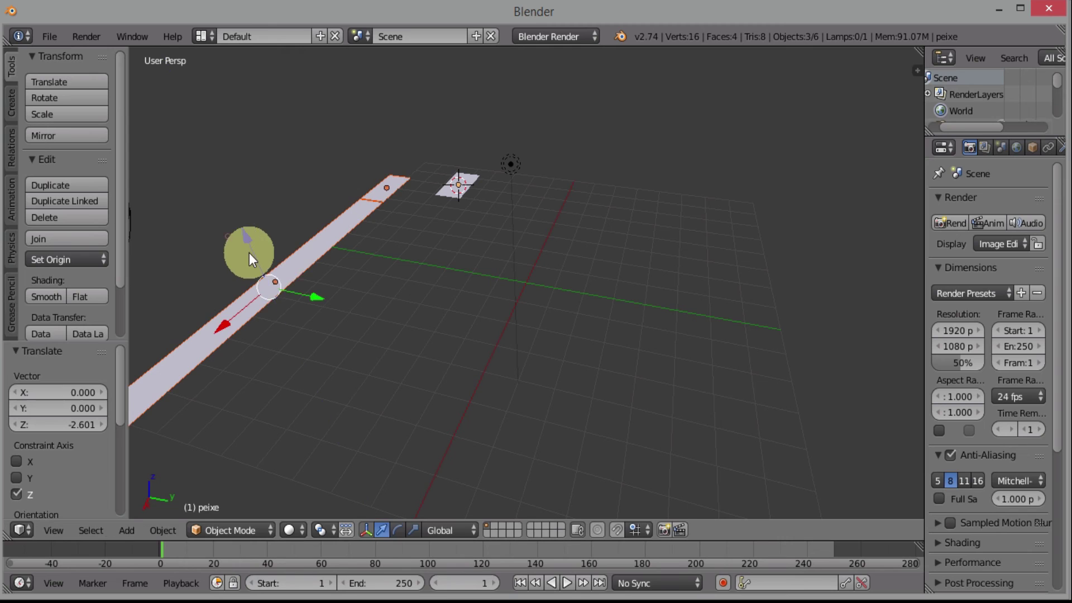
key("g")
key("y")
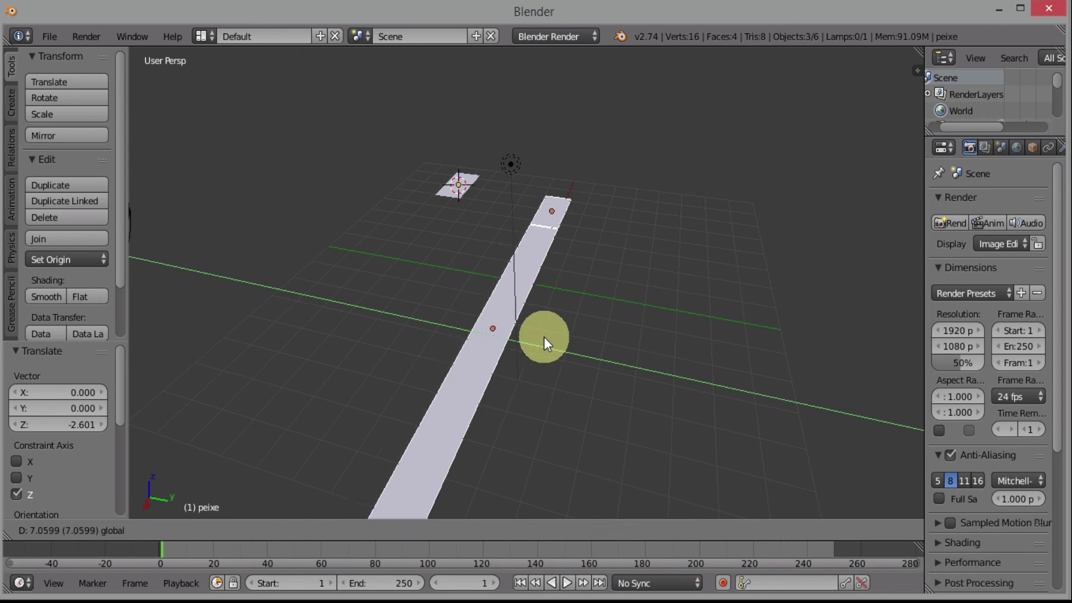
left_click(544, 336)
middle_click_drag(543, 336, 367, 391)
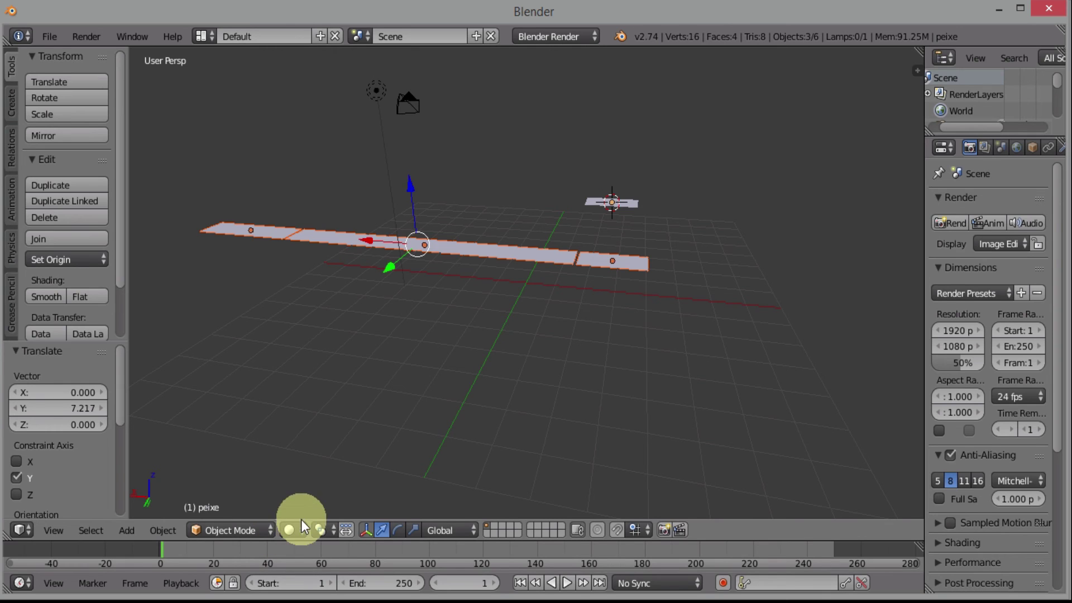
Switch the viewport to Texture shading, frame the planes, and select only the plano medio plane
left_click(287, 531)
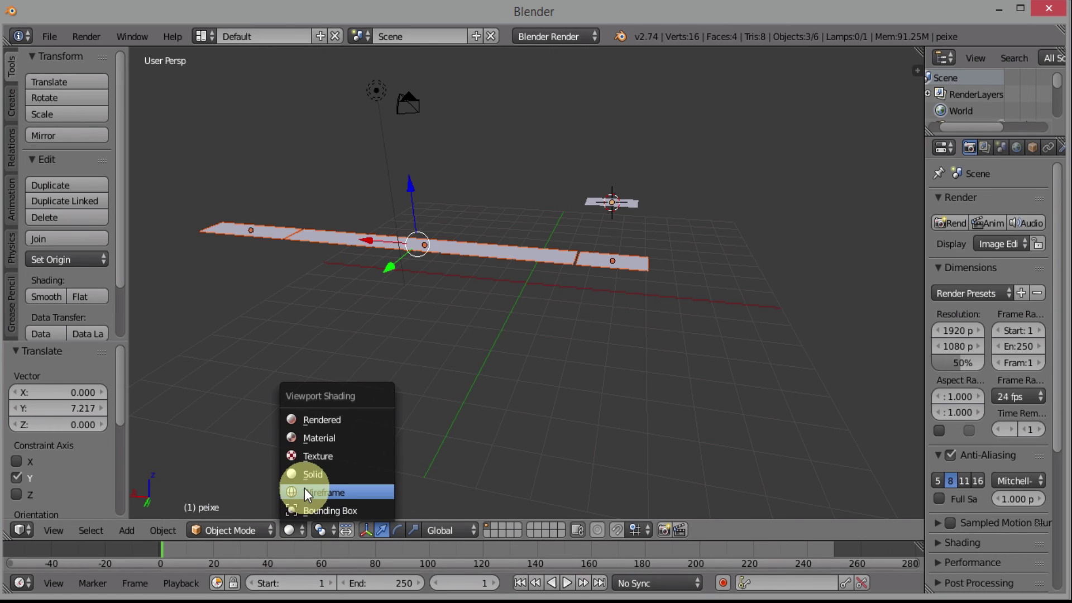
left_click(320, 456)
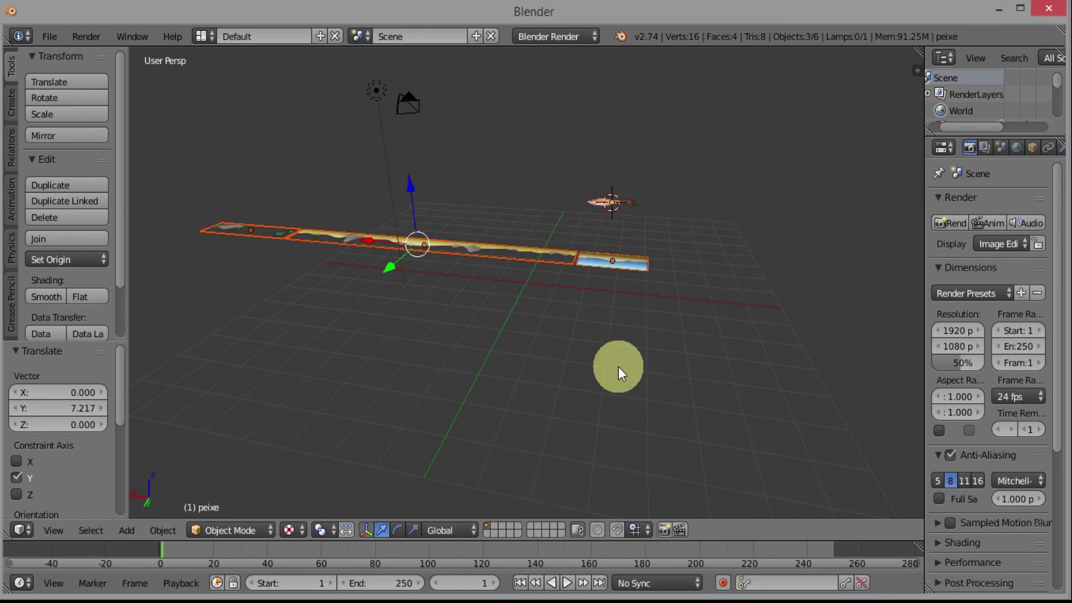
mouse_move(535, 430)
middle_mouse_down()
mouse_move(319, 441)
mouse_move(303, 495)
middle_mouse_up()
scroll(651, 296, "up", 7)
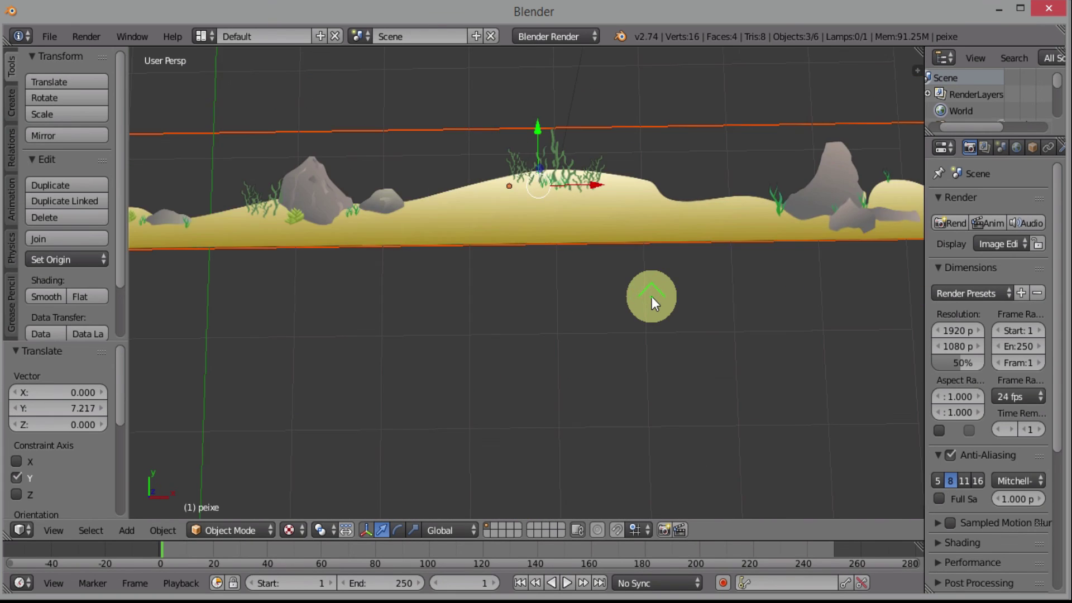
scroll(651, 297, "down", 2)
scroll(652, 296, "down", 2)
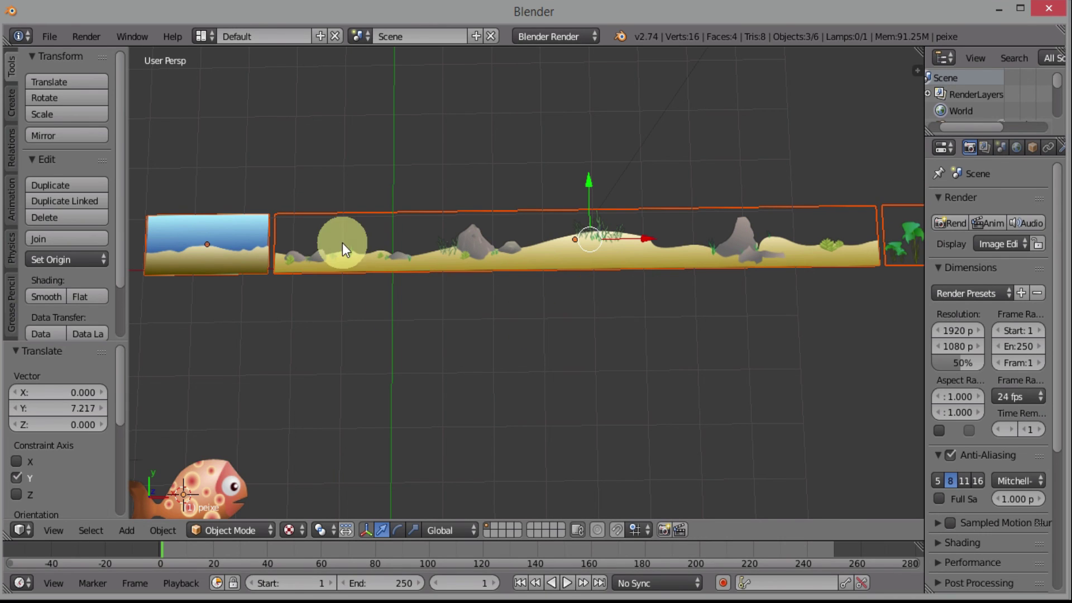
key("a")
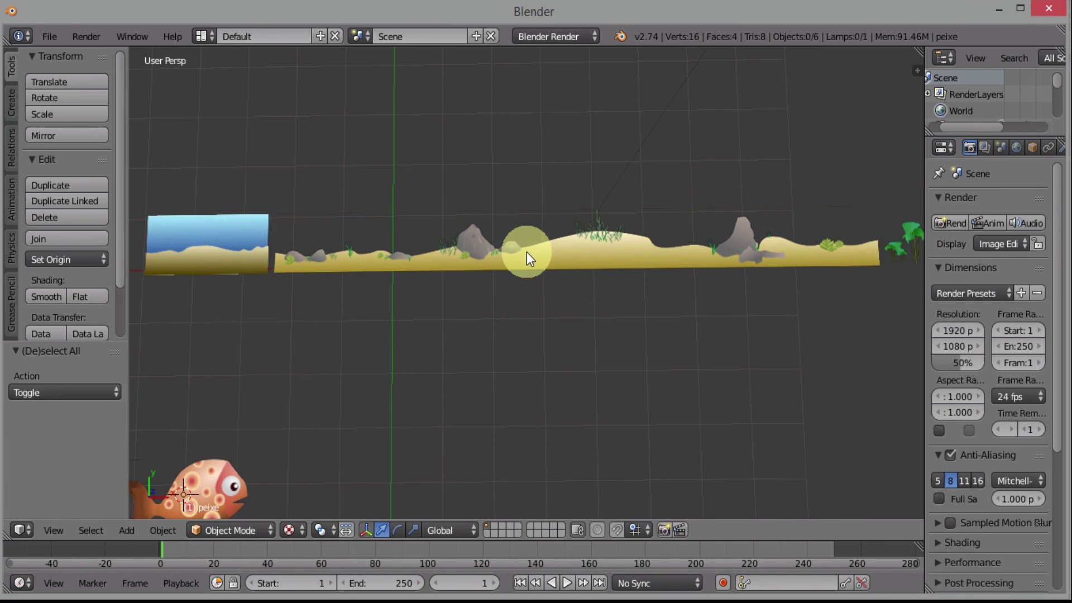
right_click(314, 260)
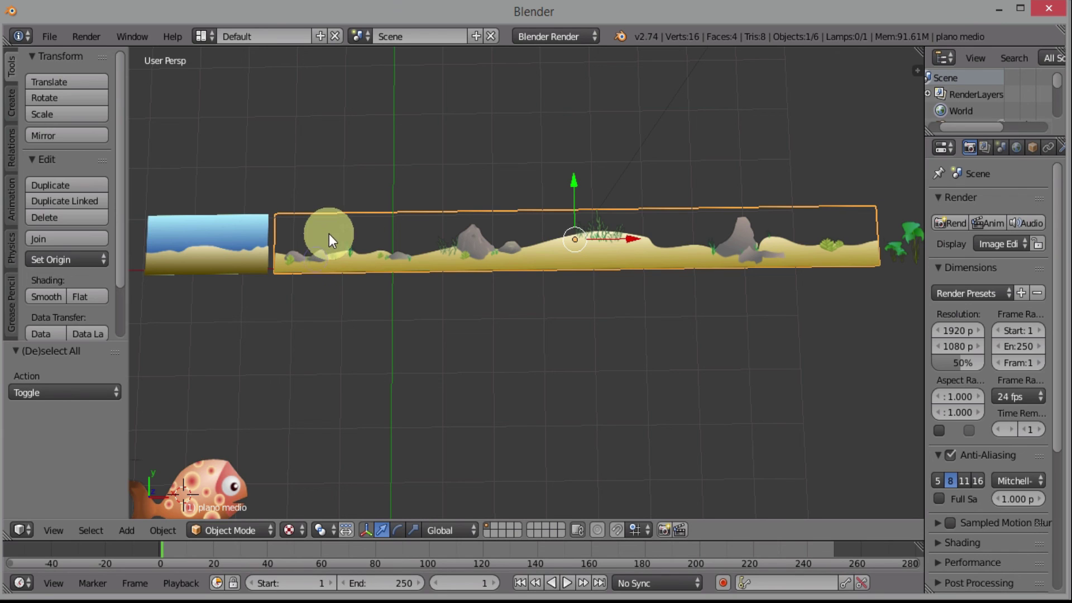